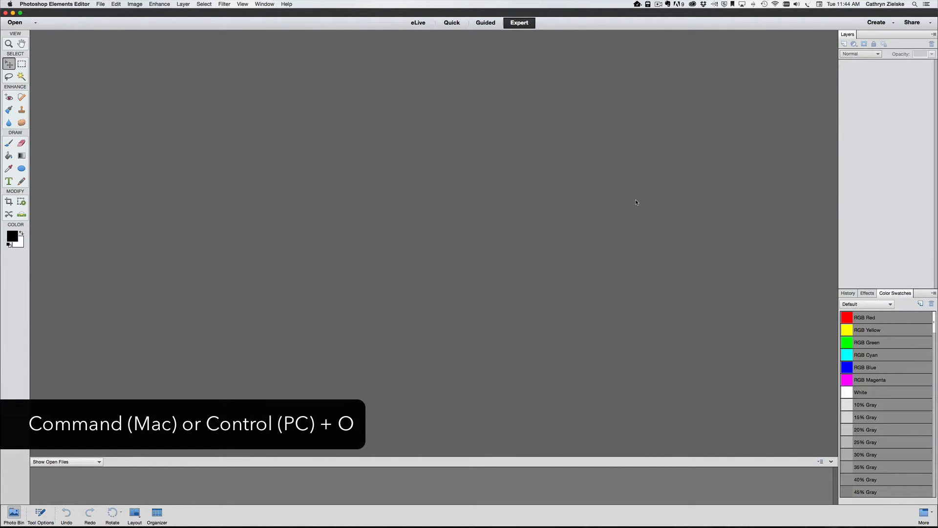
Browse the page previews of SCTCreativeCardsPrintables.pdf in the SCT_CCVol1Sentiments folder on the Desktop
key("super+o")
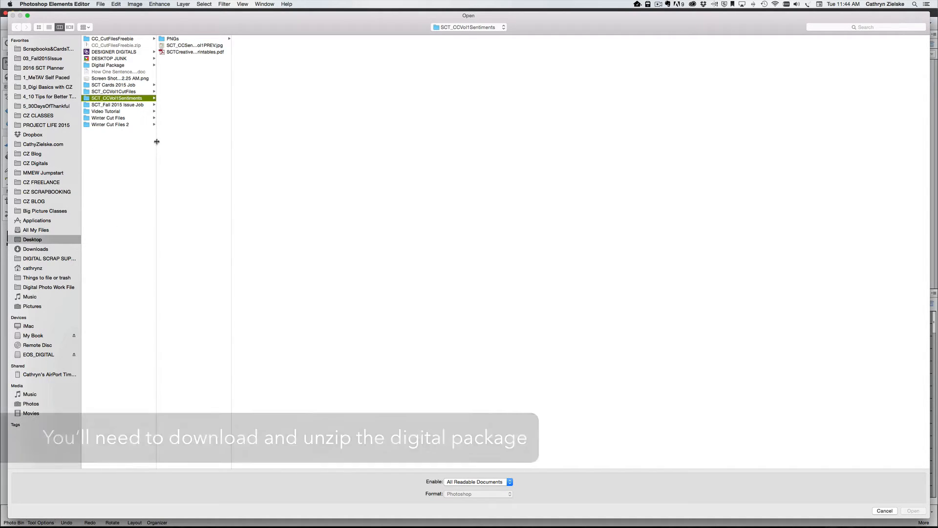
left_click_drag(156, 142, 220, 143)
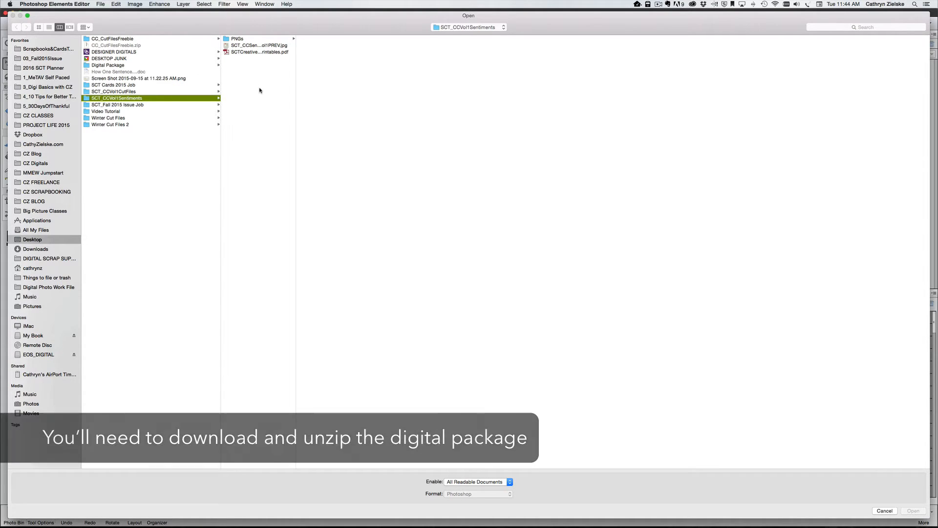
left_click(227, 53)
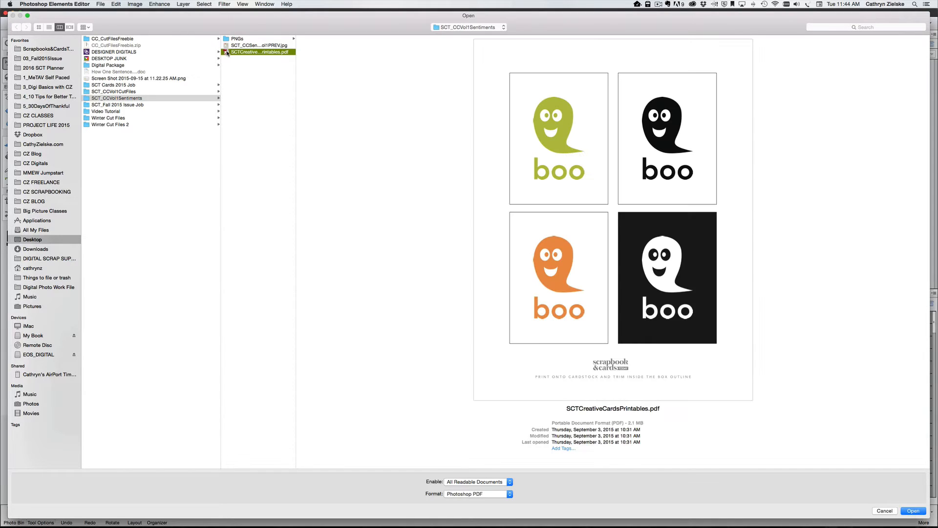
left_click(620, 376)
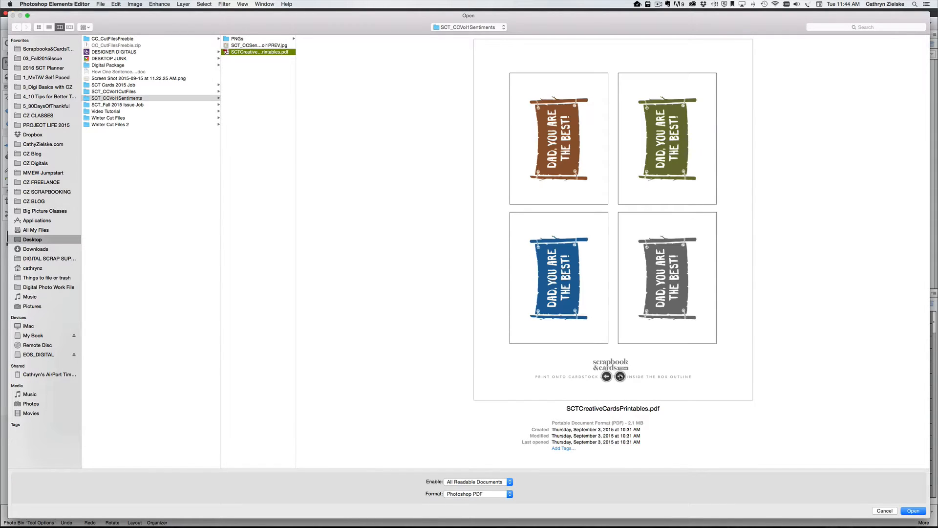
left_click(620, 376)
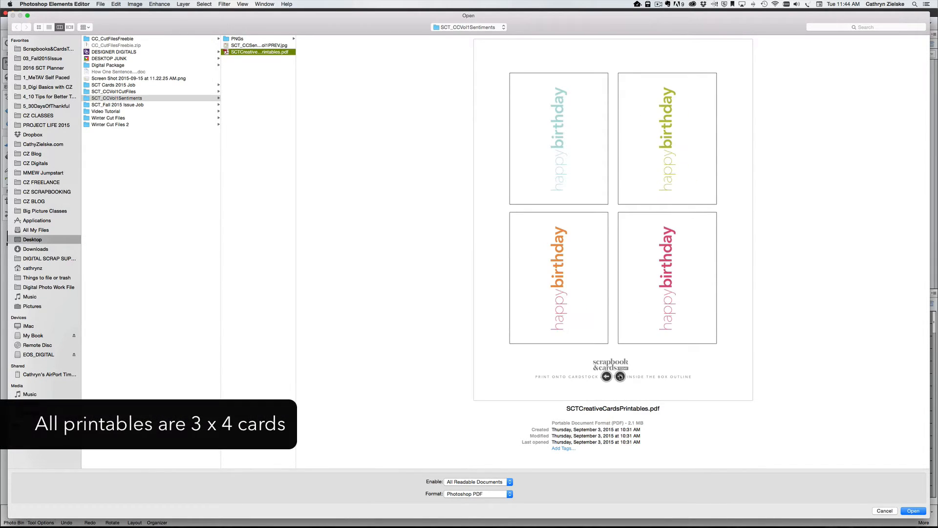
left_click(620, 376)
left_click(620, 377)
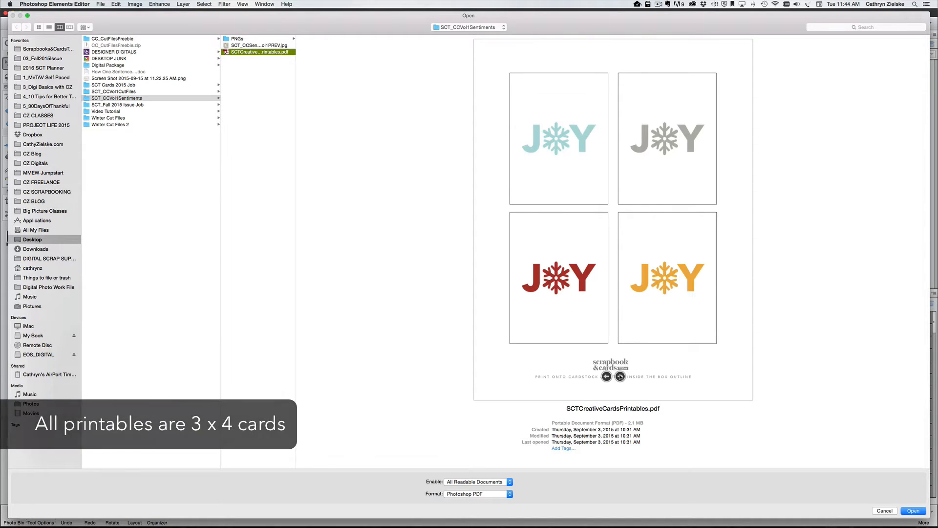
left_click(620, 376)
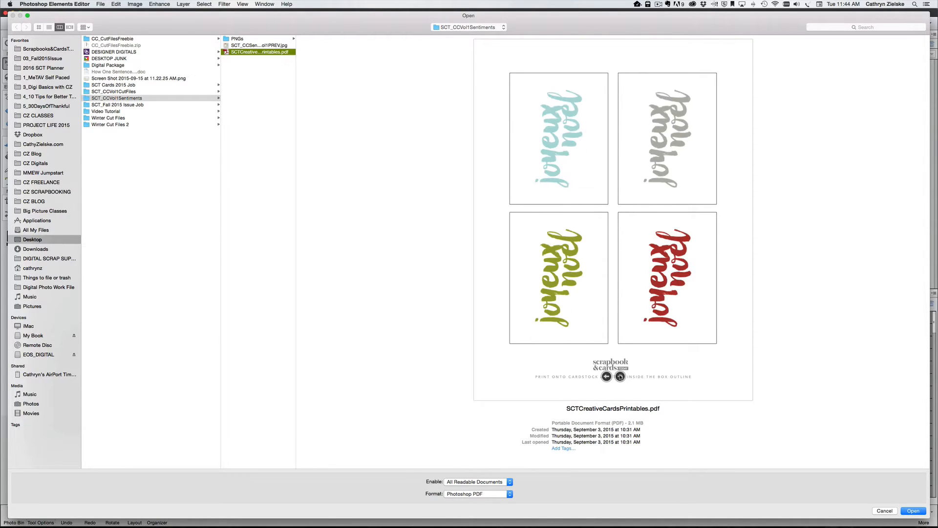
left_click(620, 376)
left_click(620, 376)
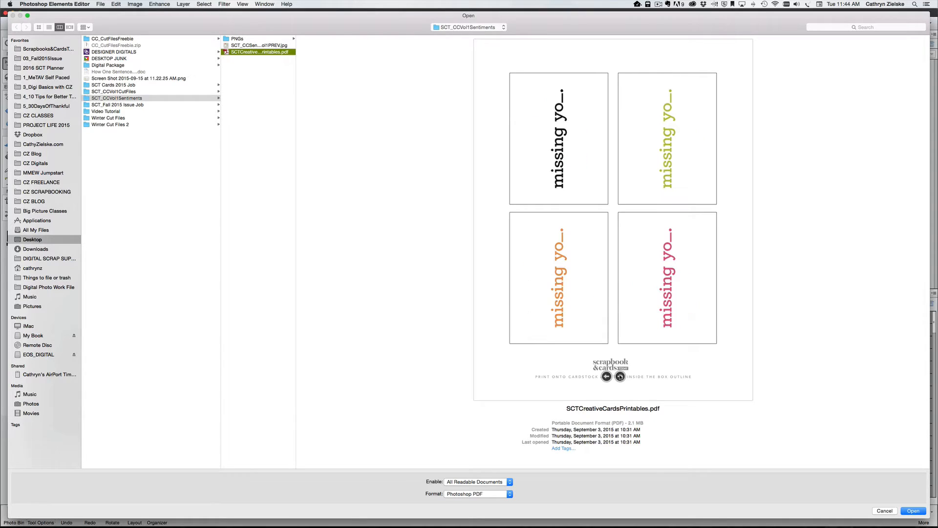
left_click(620, 376)
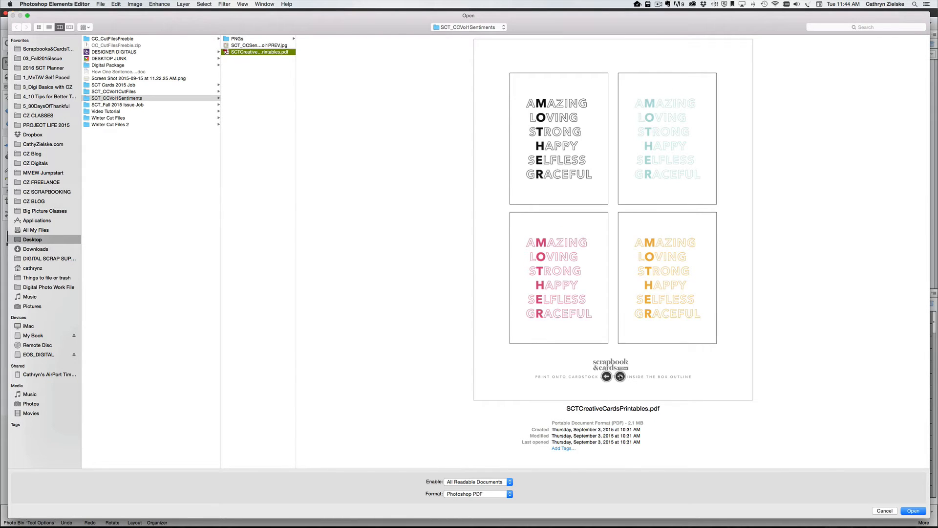
left_click(620, 376)
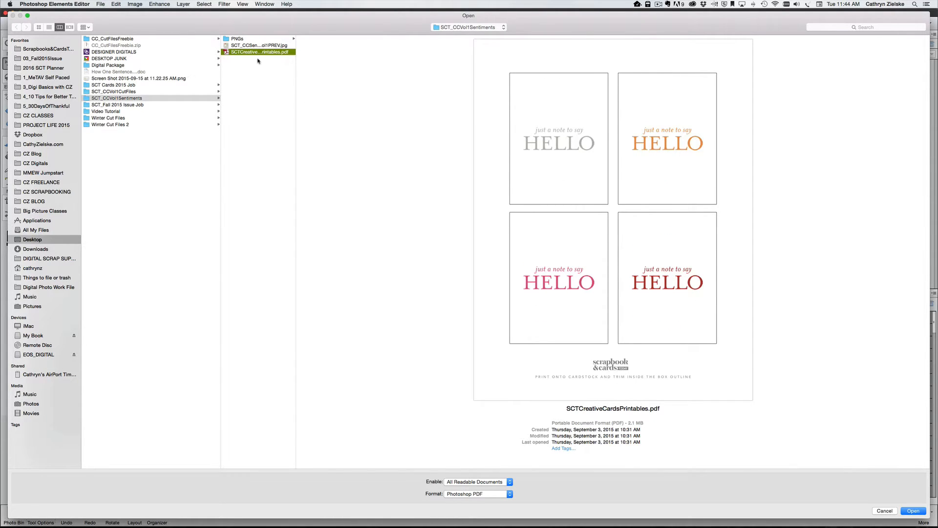
Open CCV1_boo.png from the PNGs folder inside SCT_CCVol1Sentiments
left_click(234, 39)
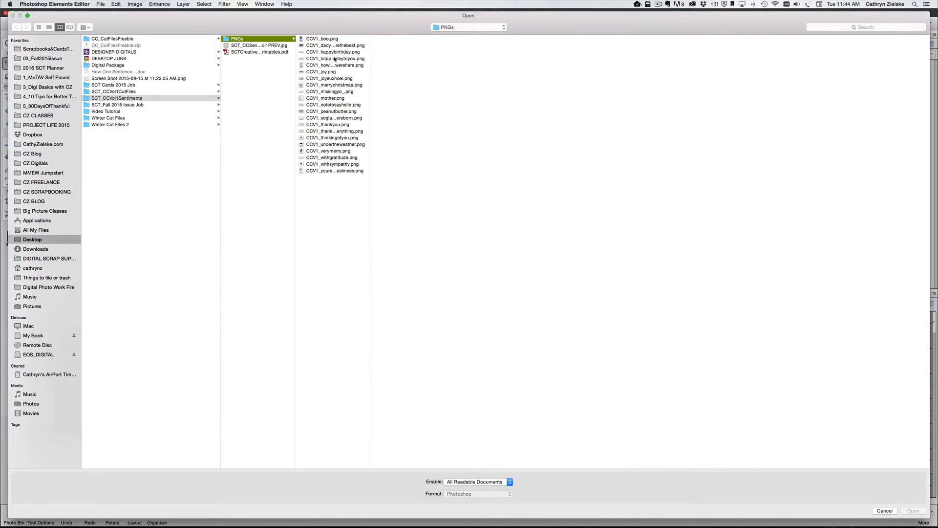
left_click(320, 39)
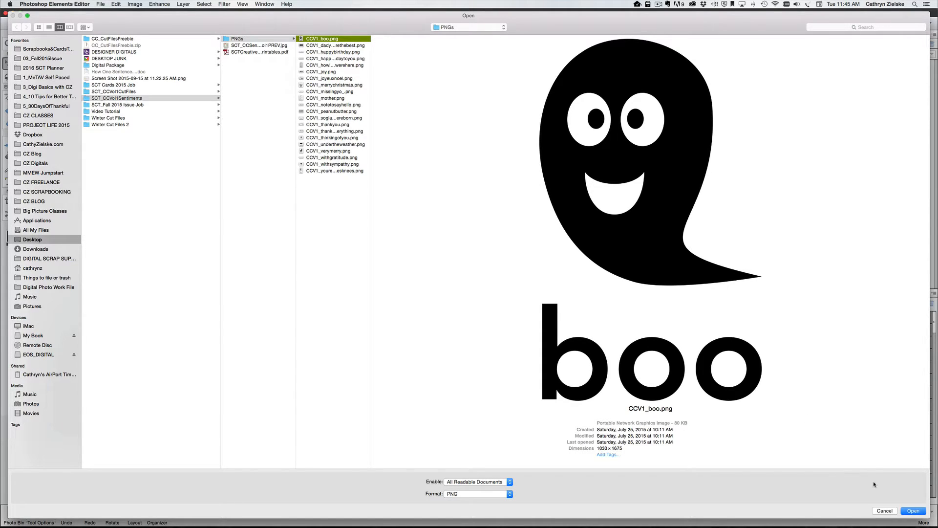
left_click(912, 512)
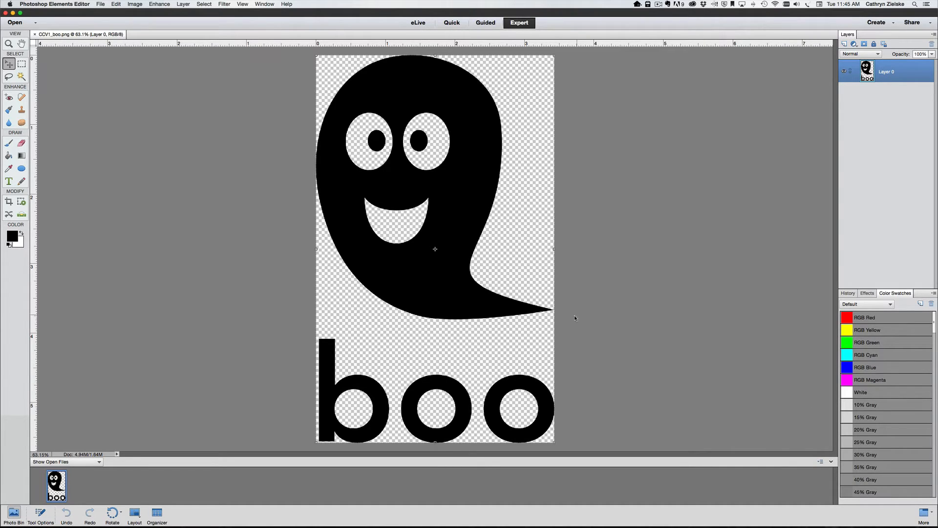
Set the foreground color to bright orange, hex fc8902
left_click(11, 236)
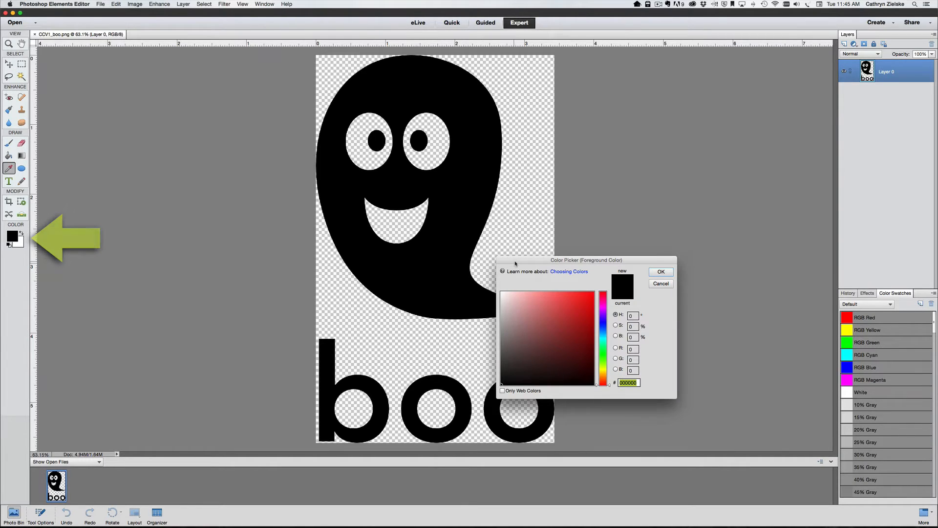
left_click_drag(514, 263, 532, 115)
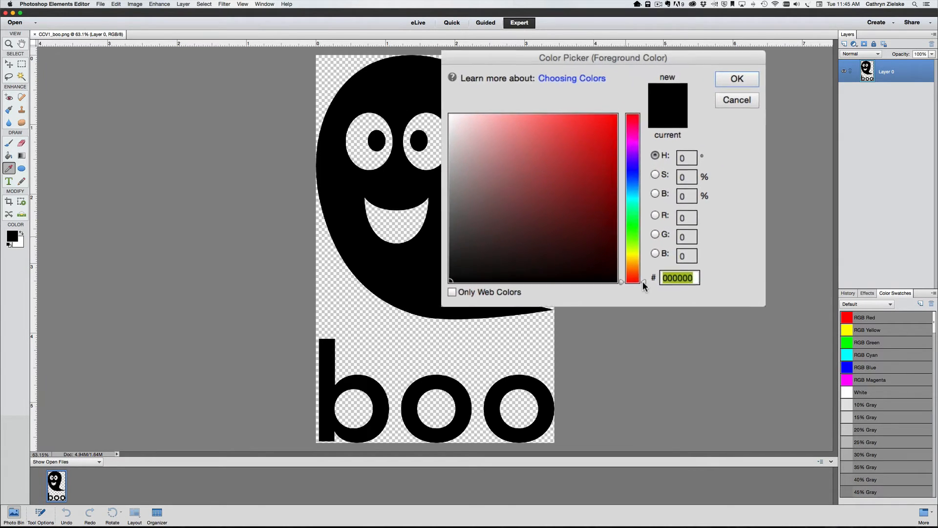
mouse_move(646, 287)
left_mouse_down()
mouse_move(644, 113)
mouse_move(646, 277)
left_mouse_up()
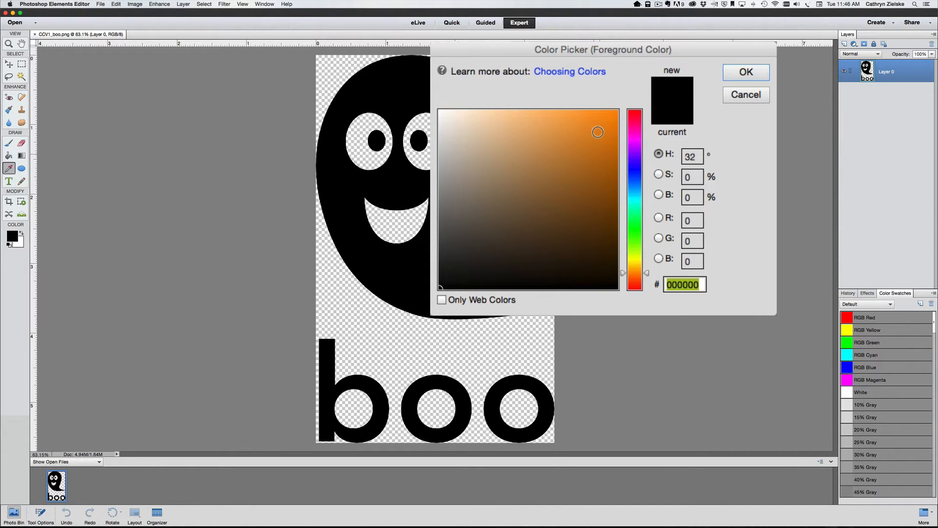
mouse_move(592, 133)
left_mouse_down()
mouse_move(596, 143)
mouse_move(569, 149)
mouse_move(491, 136)
mouse_move(461, 179)
mouse_move(490, 234)
mouse_move(557, 181)
mouse_move(603, 122)
mouse_move(607, 180)
mouse_move(601, 126)
mouse_move(566, 122)
mouse_move(616, 113)
left_mouse_up()
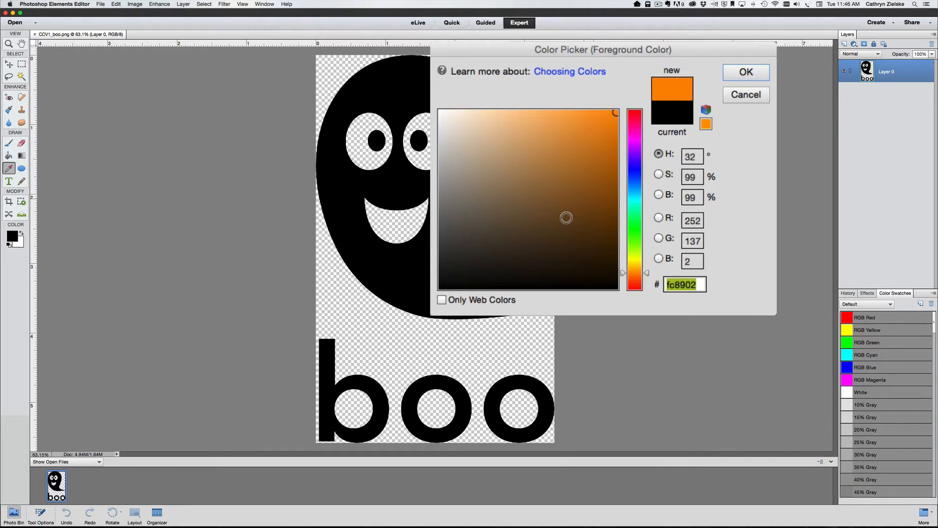
left_click(737, 79)
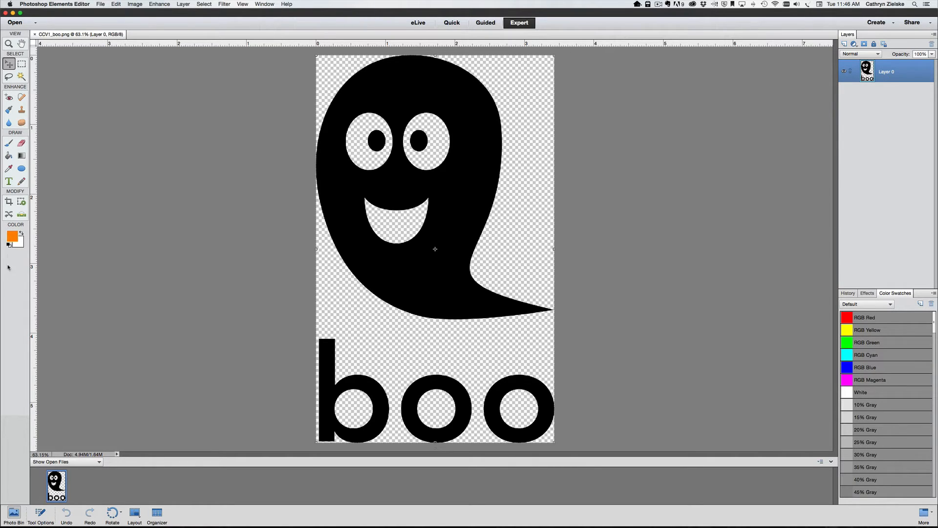
Try filling the artwork layer with the foreground color in Normal mode at 100% opacity with transparency preserved, and undo the fill
left_click(116, 3)
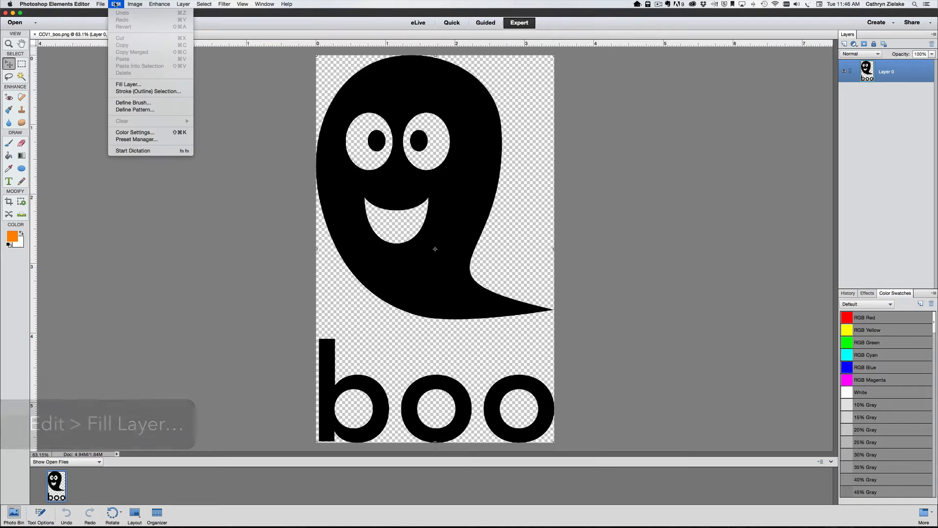
left_click(125, 83)
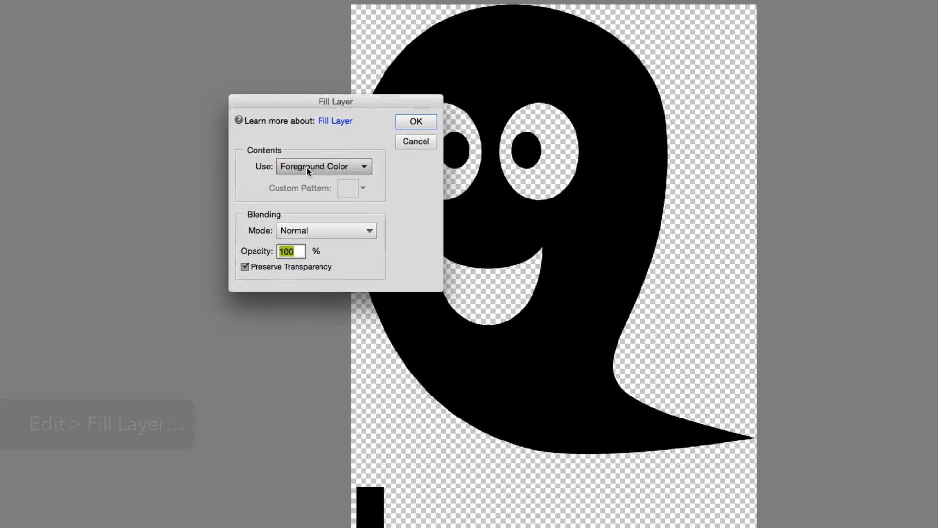
left_click(307, 167)
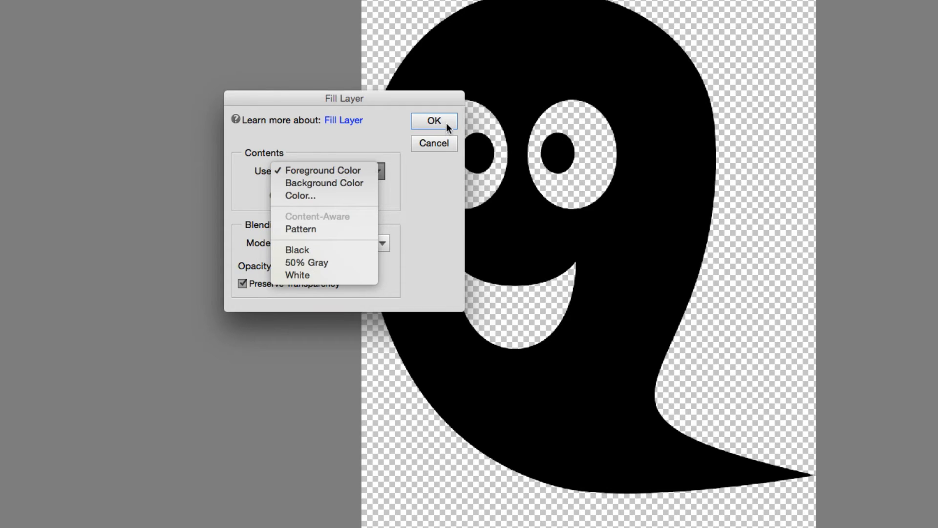
left_click(421, 193)
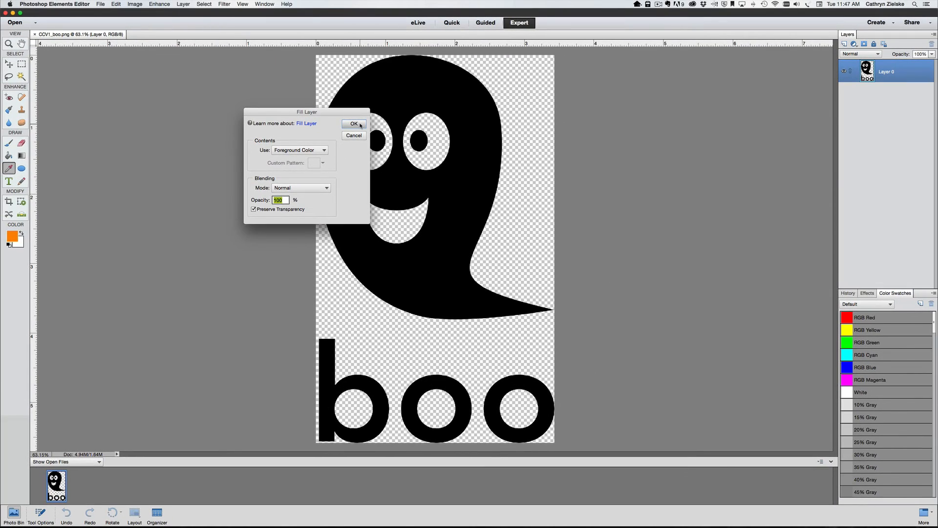
left_click(353, 124)
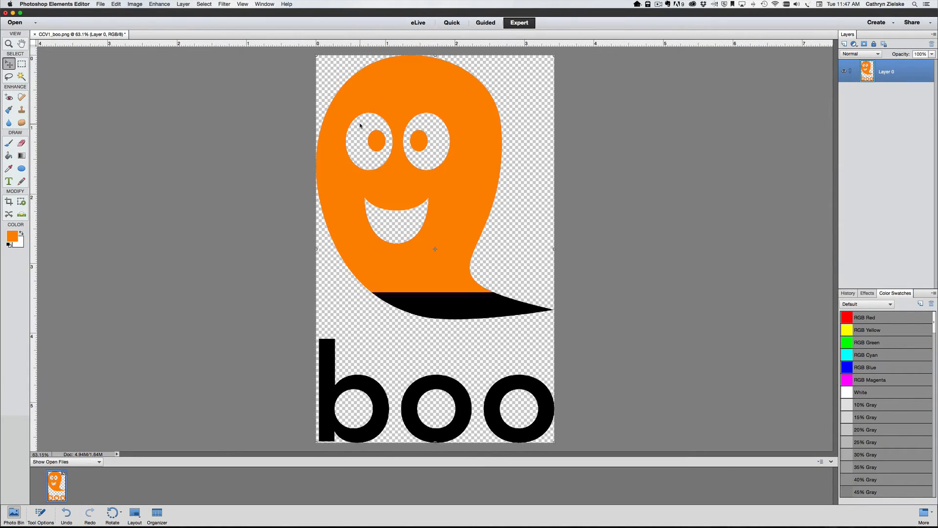
key("v")
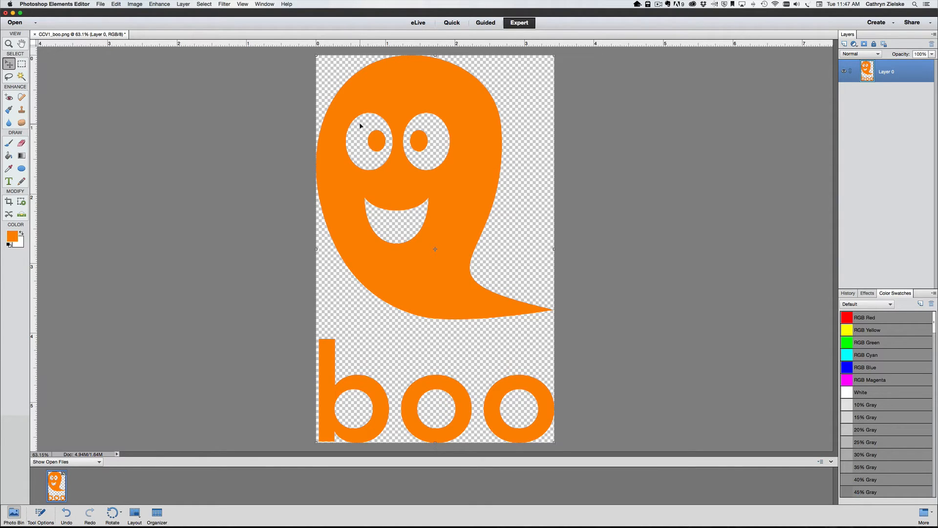
key("super+z")
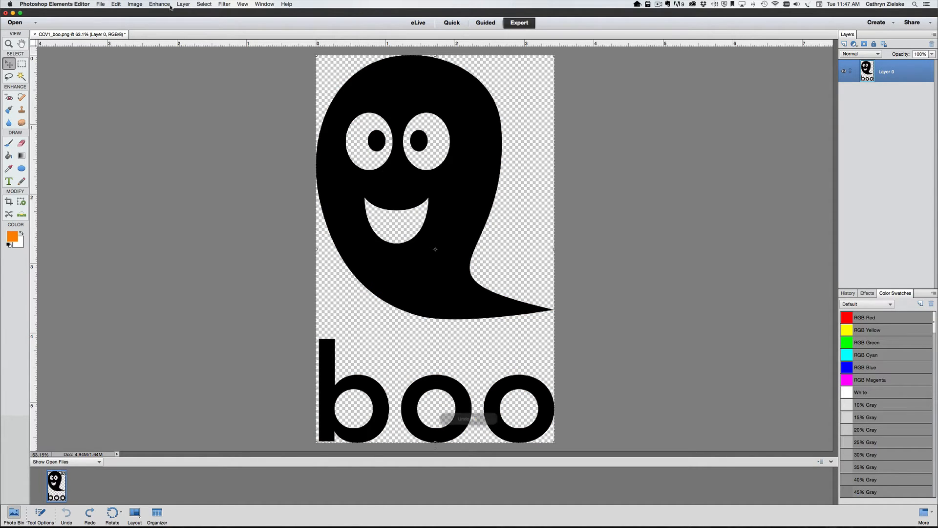
Fill the ghost and boo artwork with a custom purple color, in Normal mode at 100% opacity with transparency preserved
left_click(119, 3)
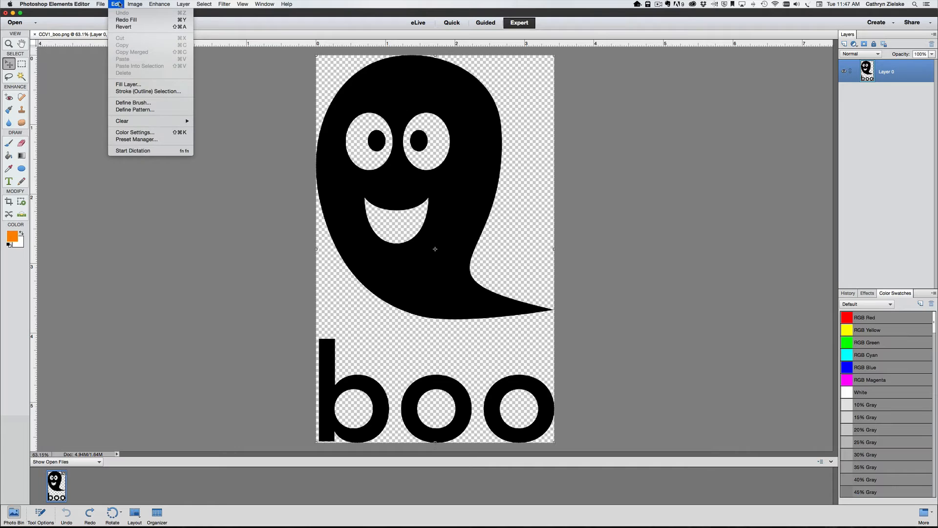
left_click(155, 86)
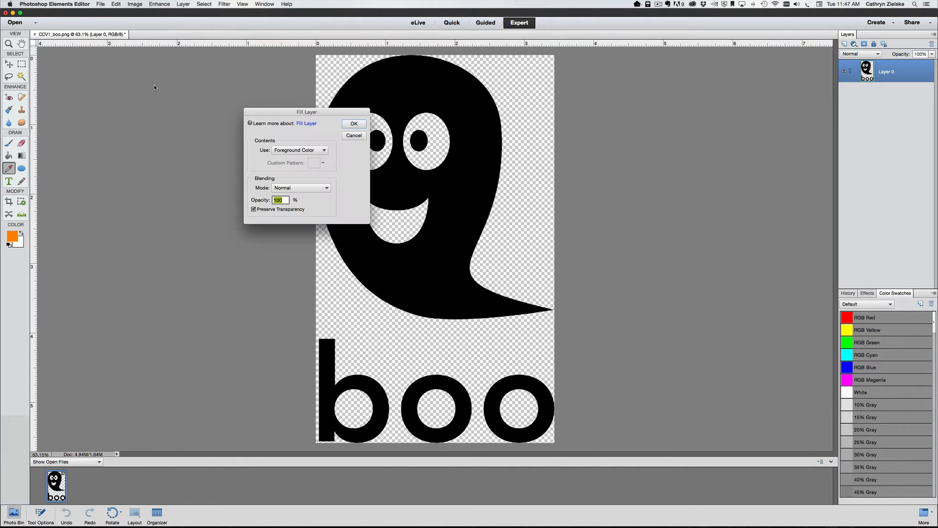
left_click(304, 151)
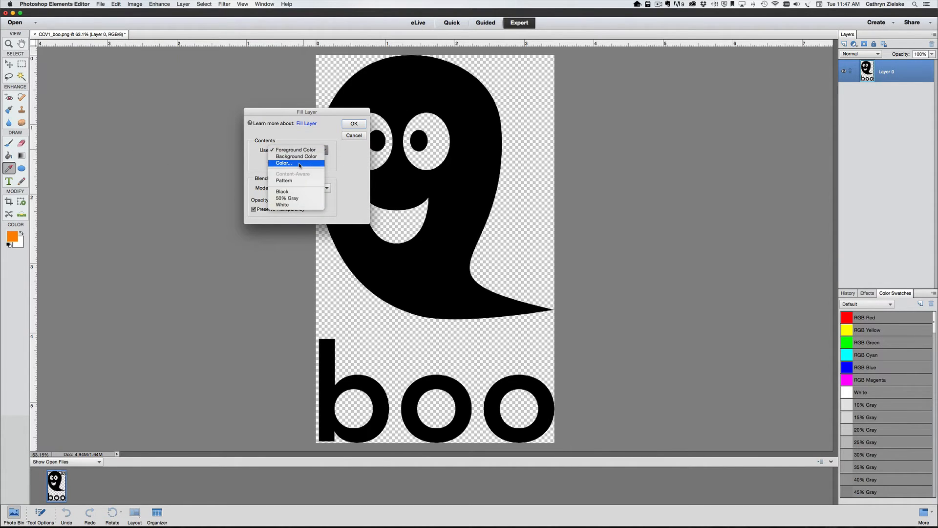
left_click(300, 165)
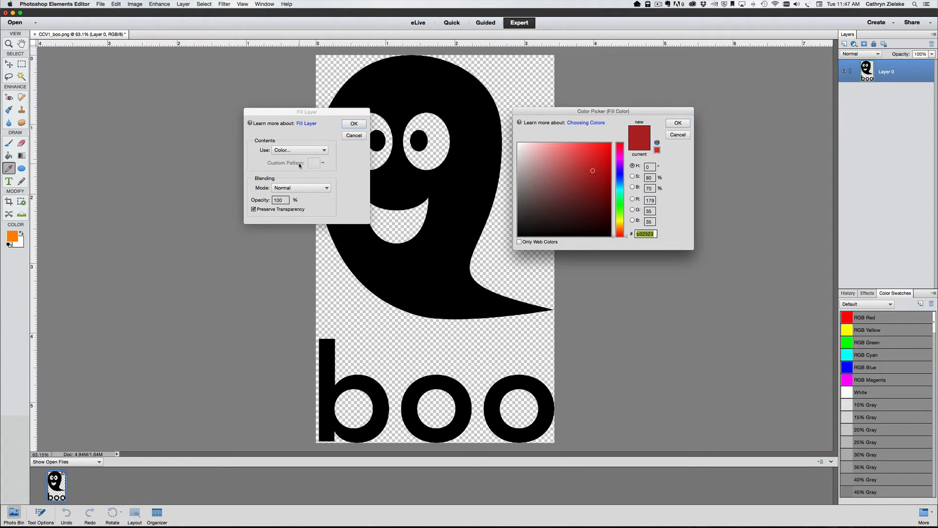
left_click_drag(619, 227, 585, 165)
left_click(679, 125)
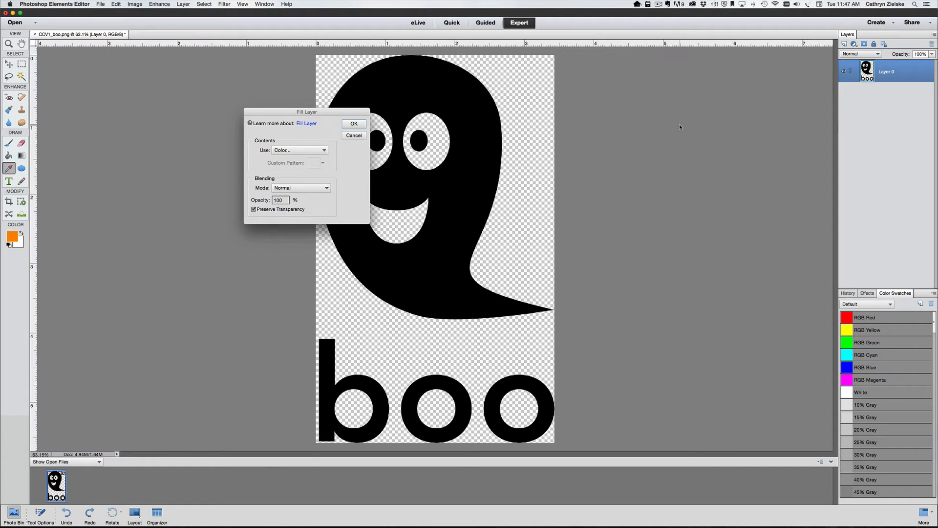
left_click(356, 125)
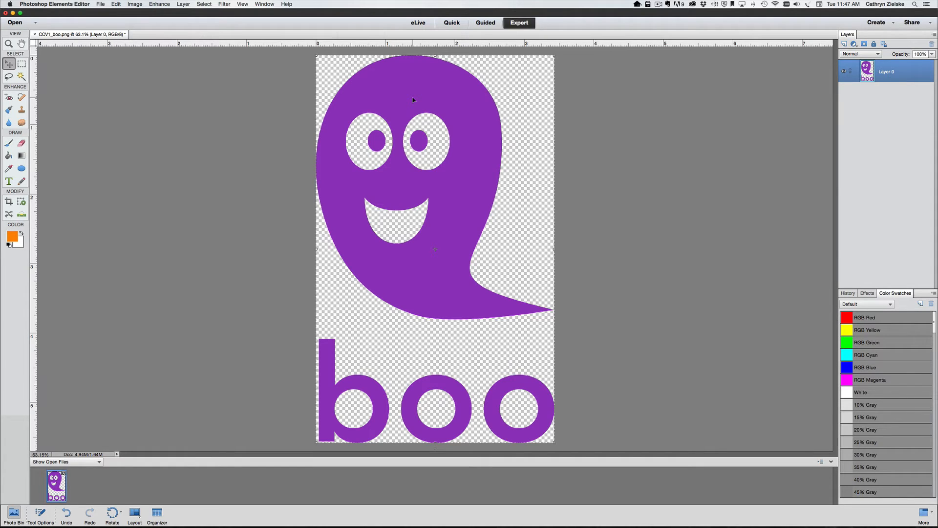
Select the word boo with a rectangular marquee and cut it onto its own new layer
left_click(21, 64)
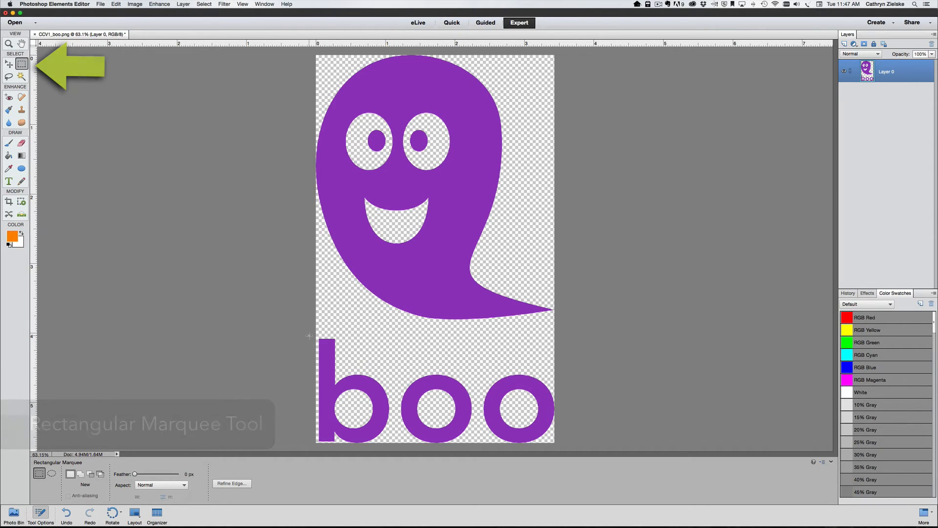
left_click_drag(306, 334, 556, 448)
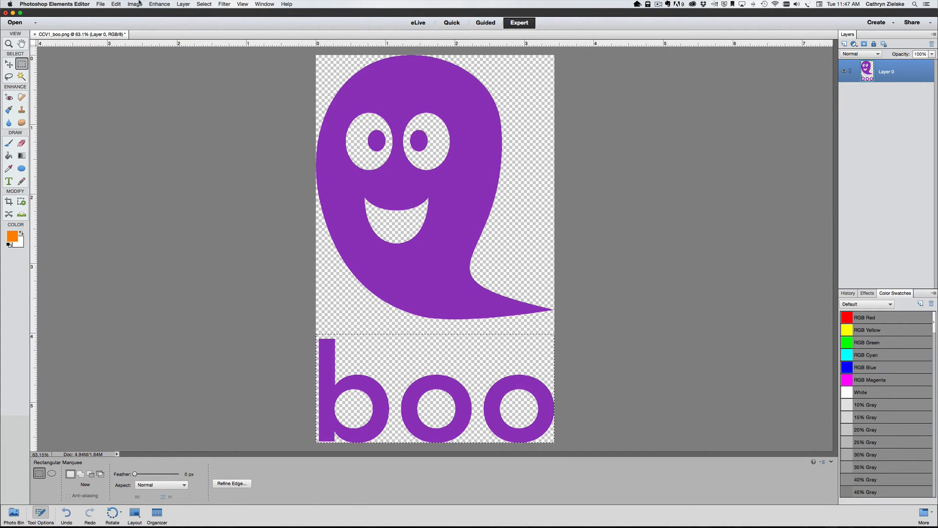
left_click(183, 4)
mouse_move(182, 13)
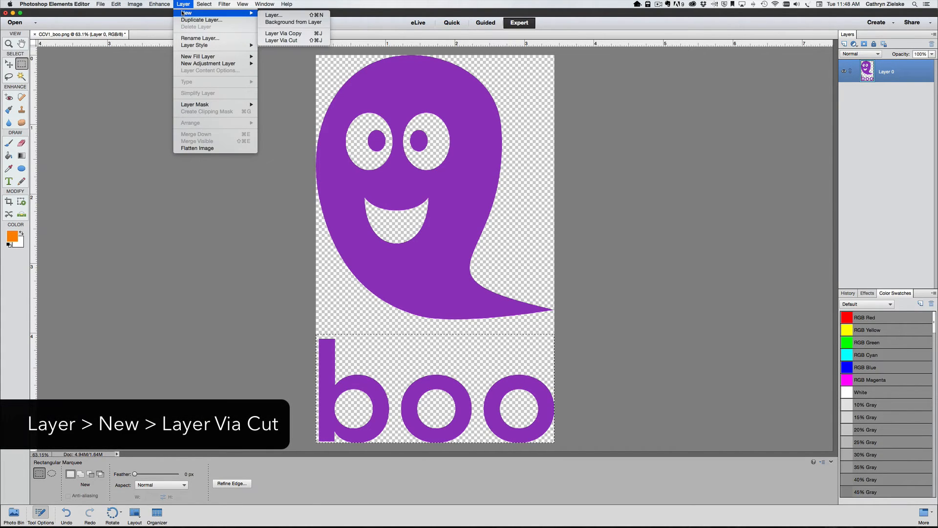
left_click(301, 41)
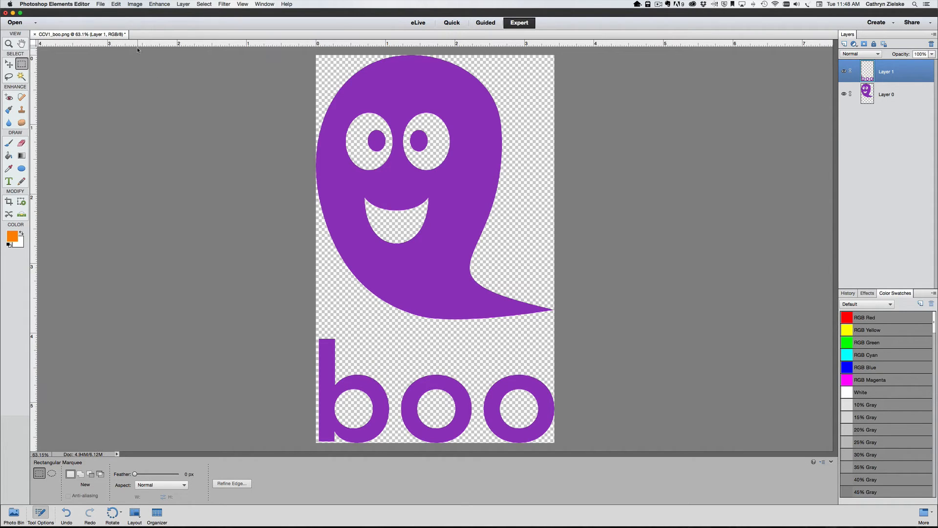
Fill the boo word layer with black in Normal mode at 100% opacity with transparency preserved
left_click(135, 4)
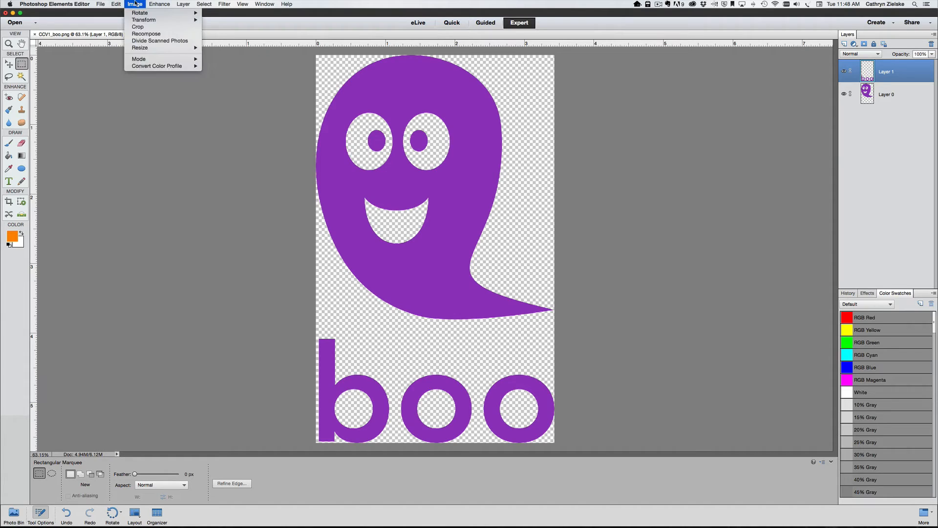
left_click(129, 83)
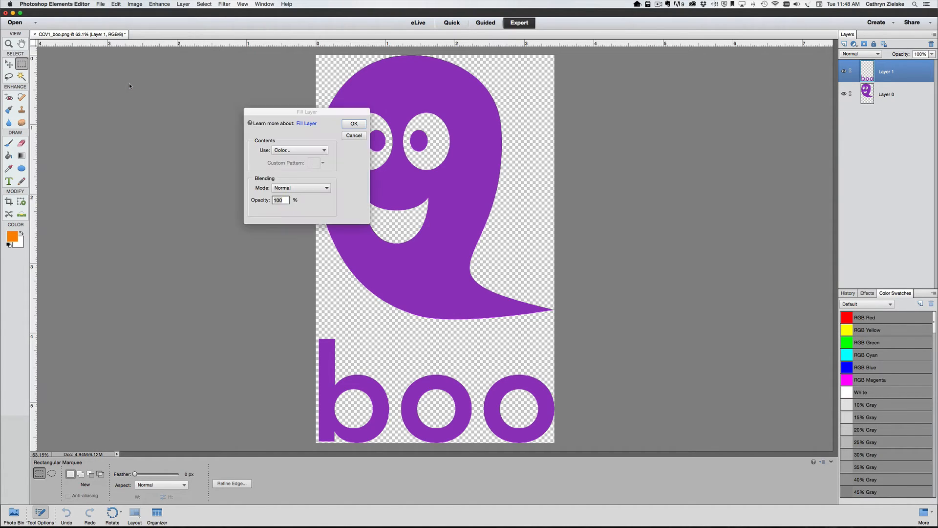
left_click(288, 150)
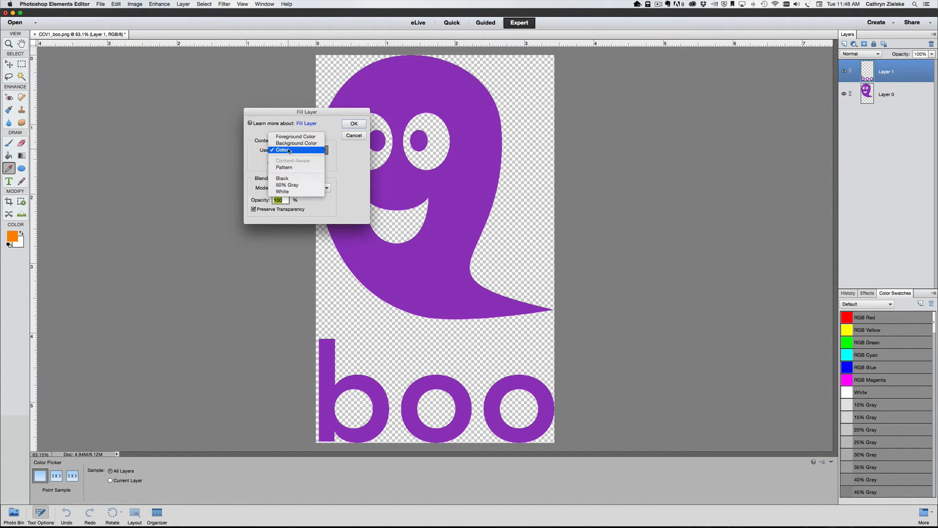
left_click(286, 179)
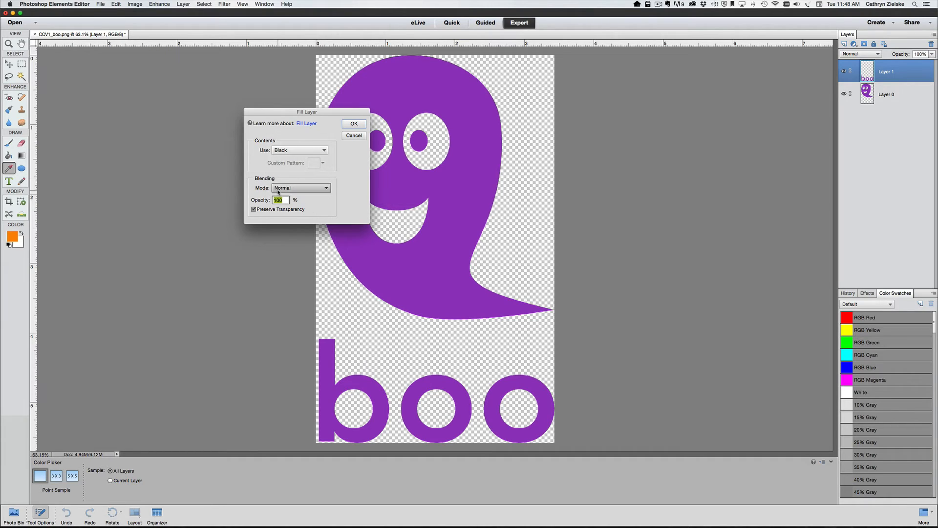
left_click(355, 124)
key("m")
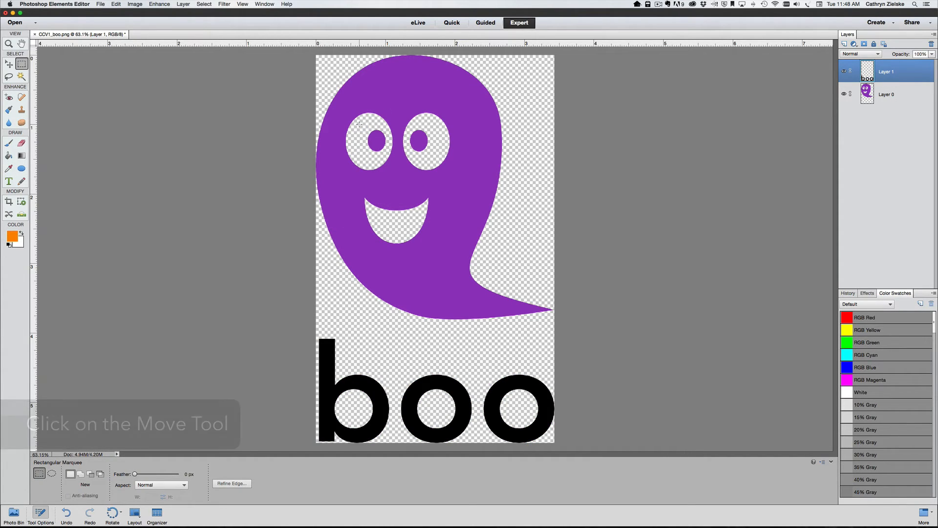
Fill the ghost layer with the orange foreground color in Normal mode at 100% opacity with transparency preserved, and deselect the layer
left_click(9, 64)
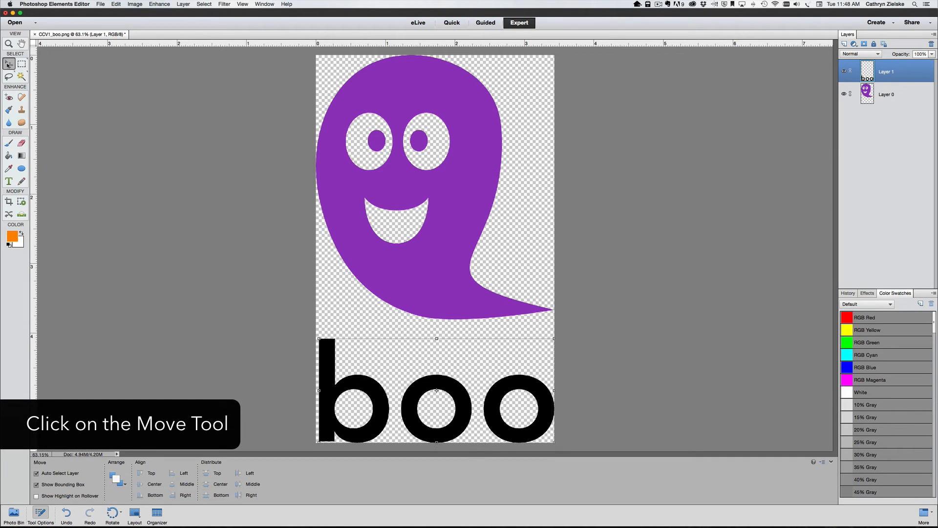
left_click(426, 93)
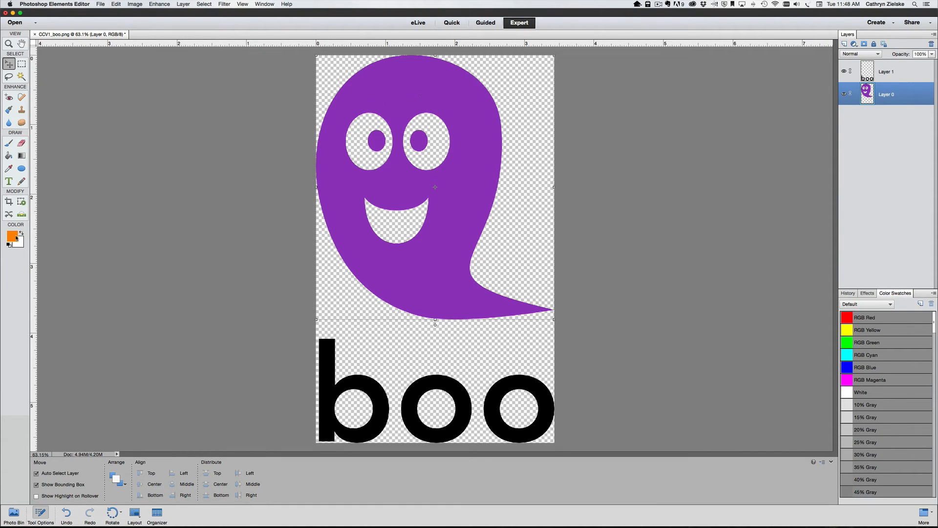
left_click(134, 4)
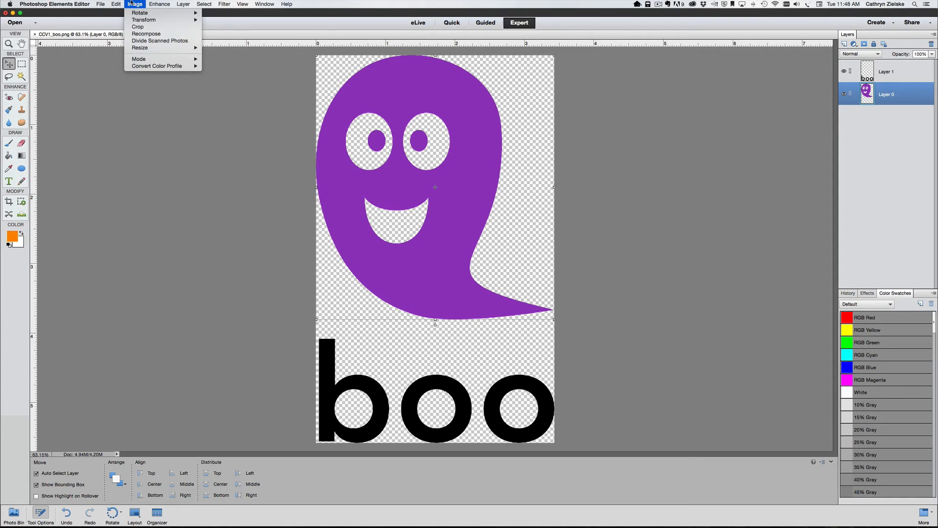
left_click(133, 83)
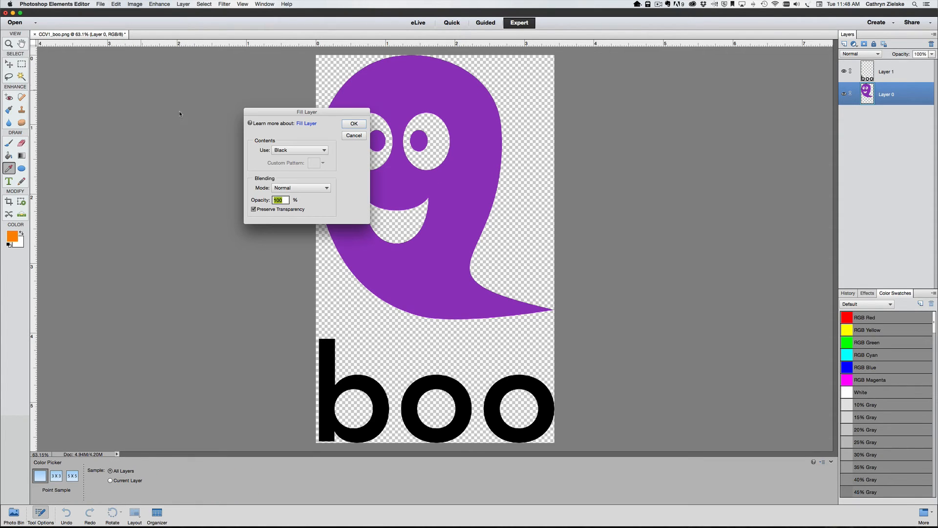
left_click(314, 150)
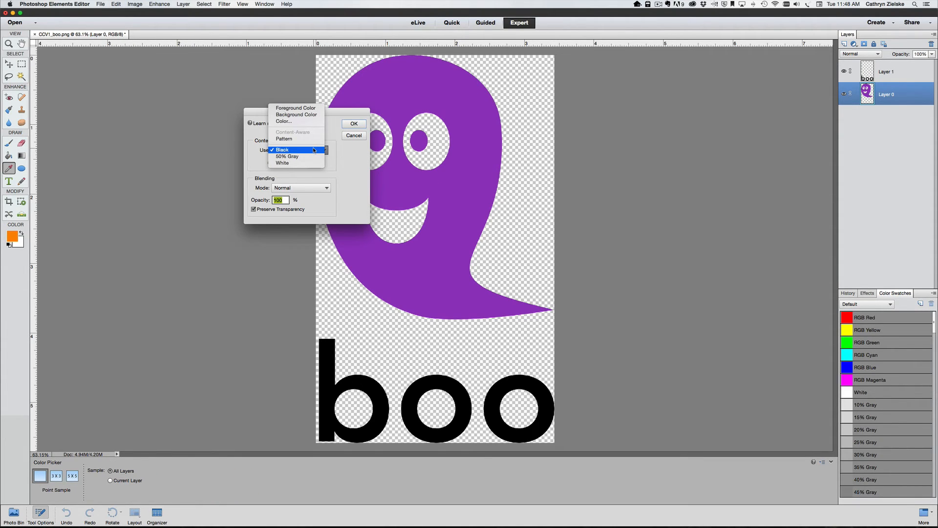
left_click(312, 108)
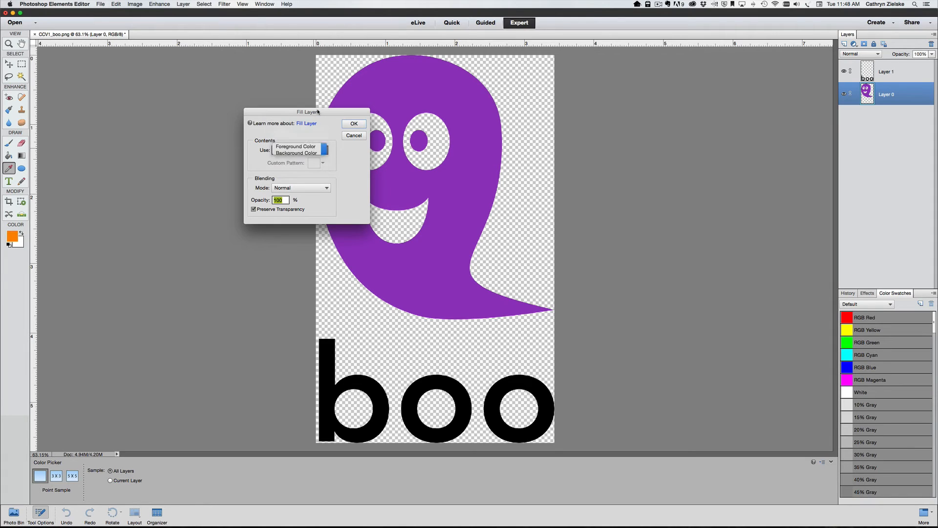
left_click(352, 123)
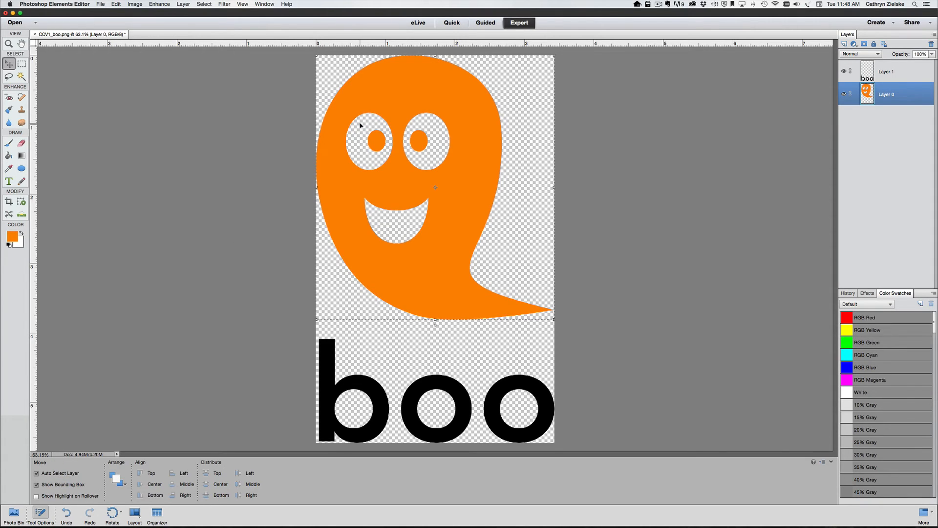
left_click(220, 161)
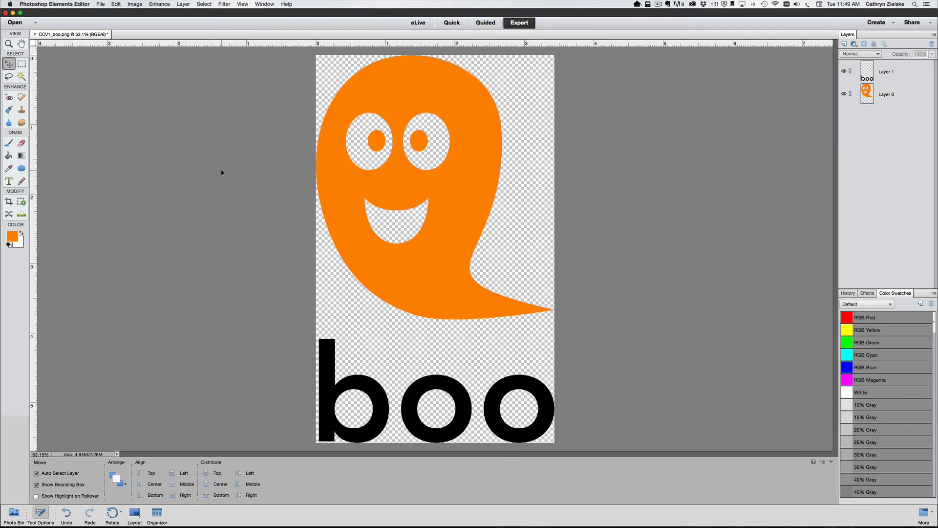
Create a new 5 by 7 inch RGB document at 300 pixels/inch with a white background
key("super+n")
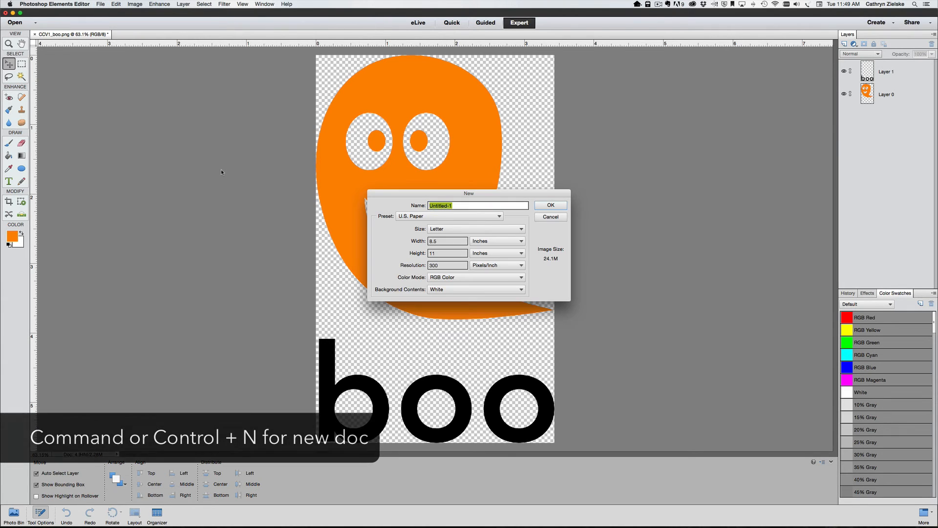
left_click(457, 240)
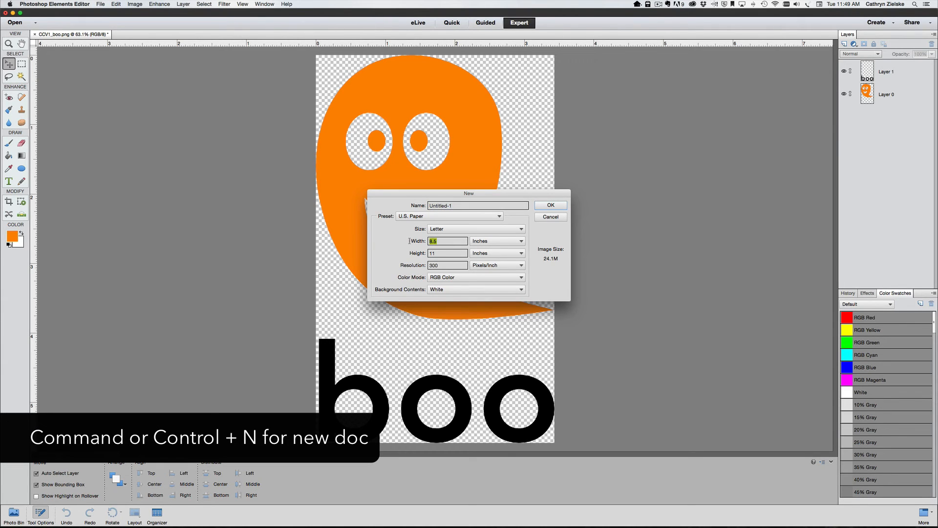
type("5")
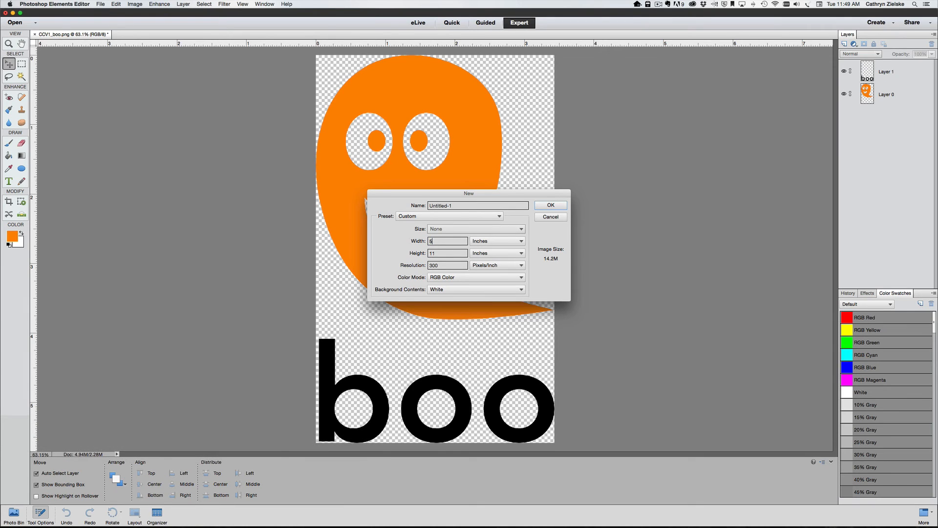
key("Tab")
type("7")
left_click(548, 205)
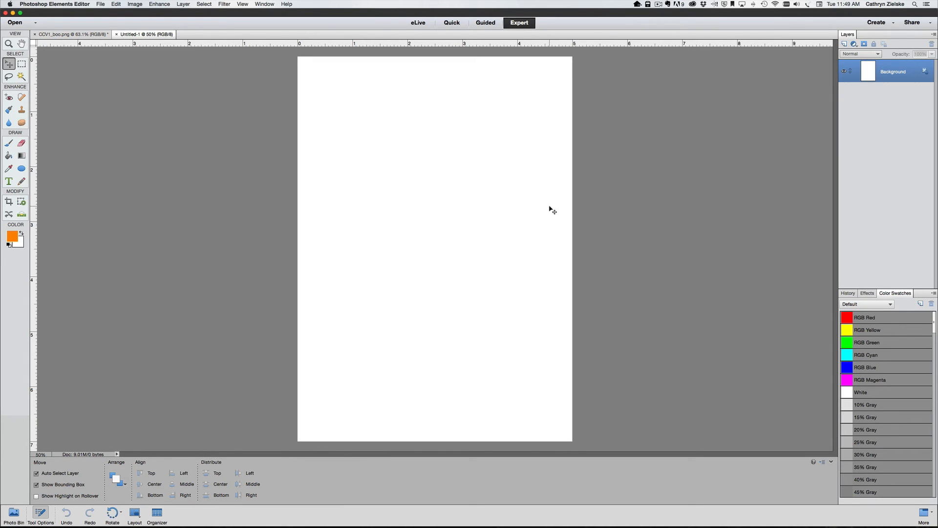
Select both the ghost and boo layers in CCV1_boo.png and move them together into the new document, centered on the page
left_click(60, 34)
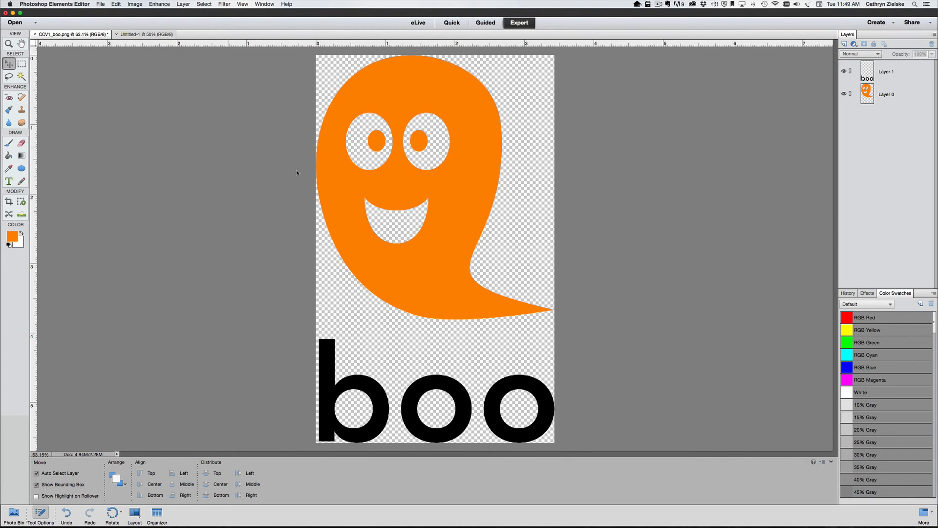
left_click(350, 200)
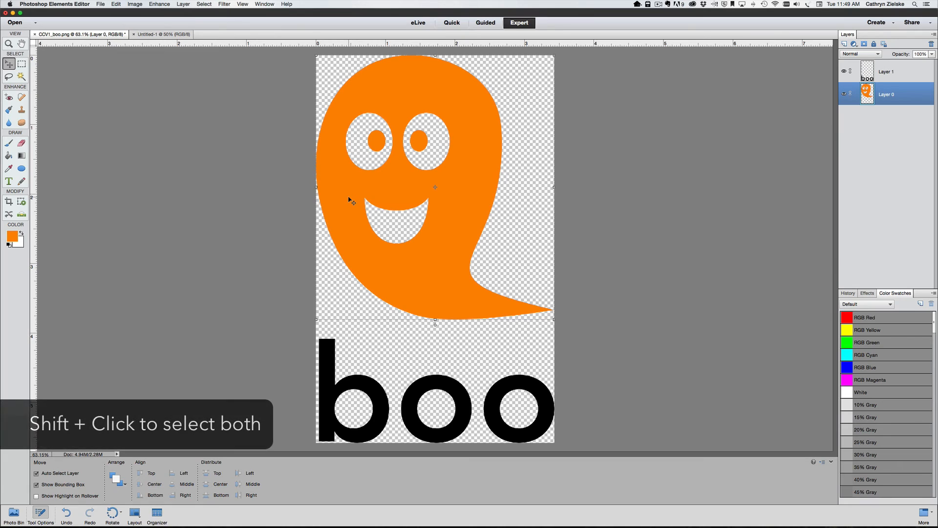
left_click(327, 361, "shift")
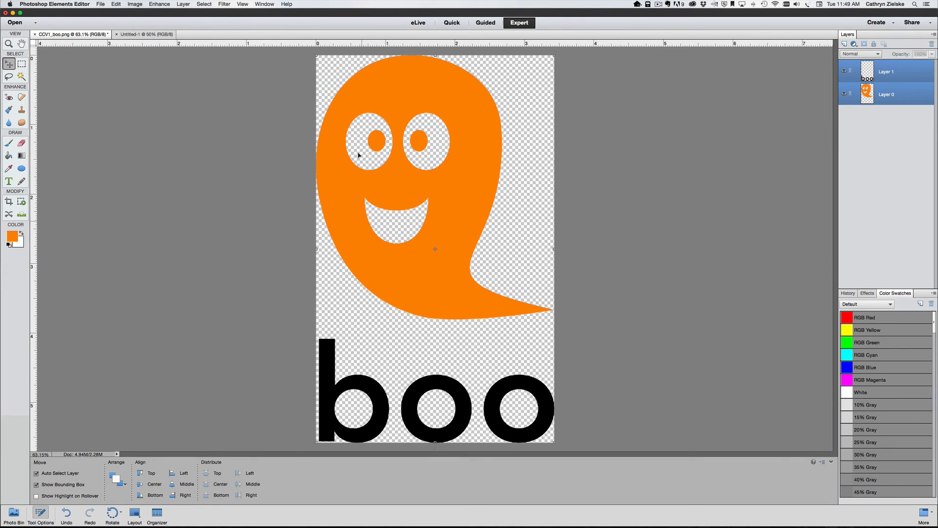
left_click_drag(379, 99, 163, 36)
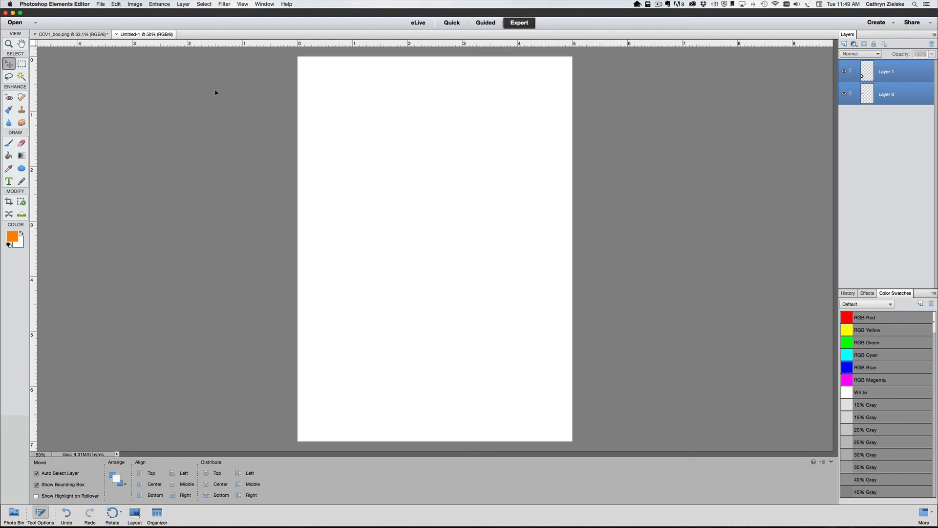
left_click_drag(318, 128, 351, 137)
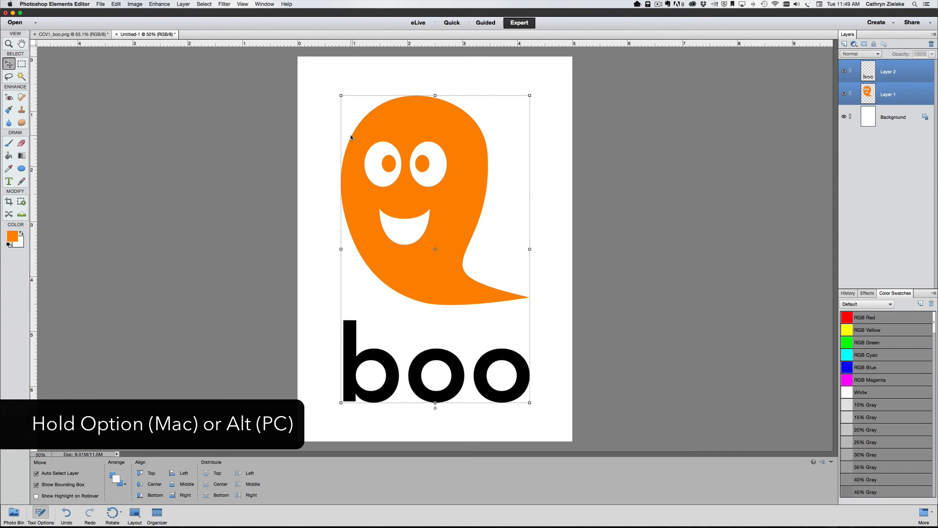
Scale the ghost and boo layers together from their center to about 67% with proportions constrained, and deselect them
left_click_drag(529, 95, 490, 141)
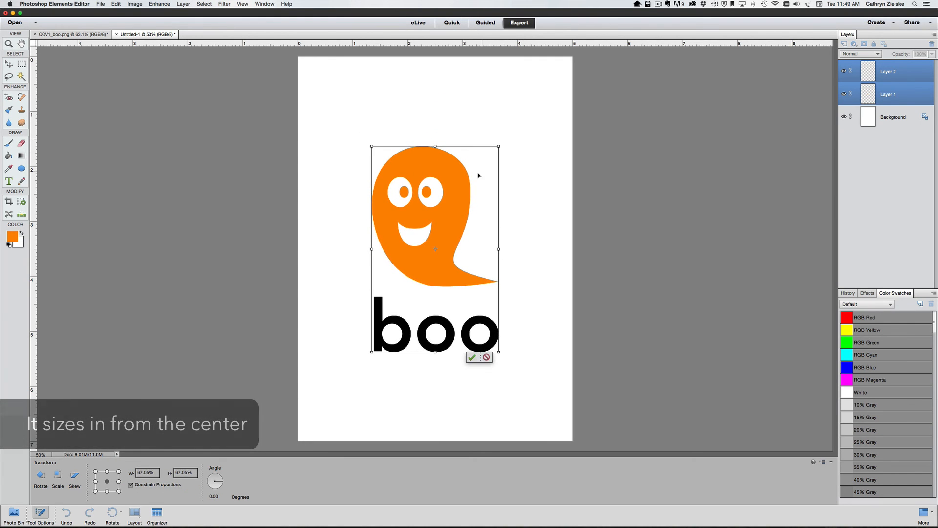
left_click(471, 357)
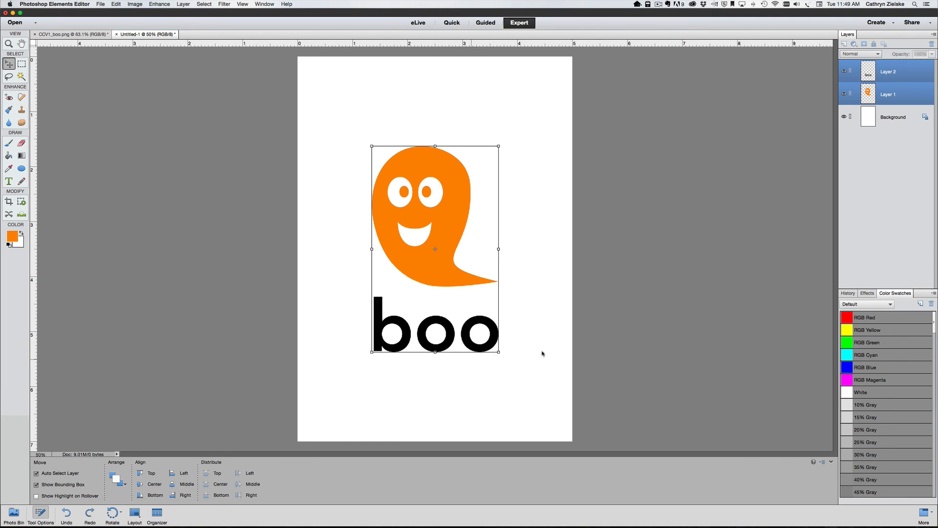
left_click(627, 328)
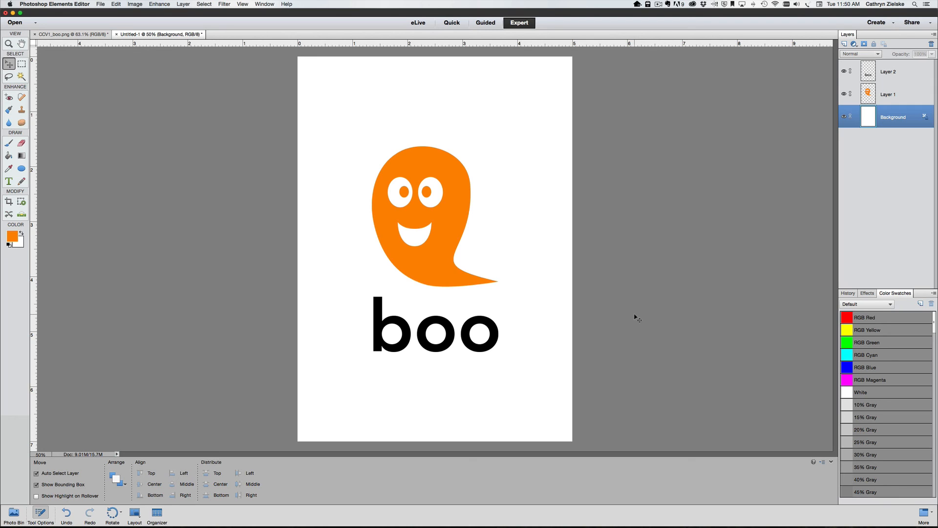
left_click(467, 195)
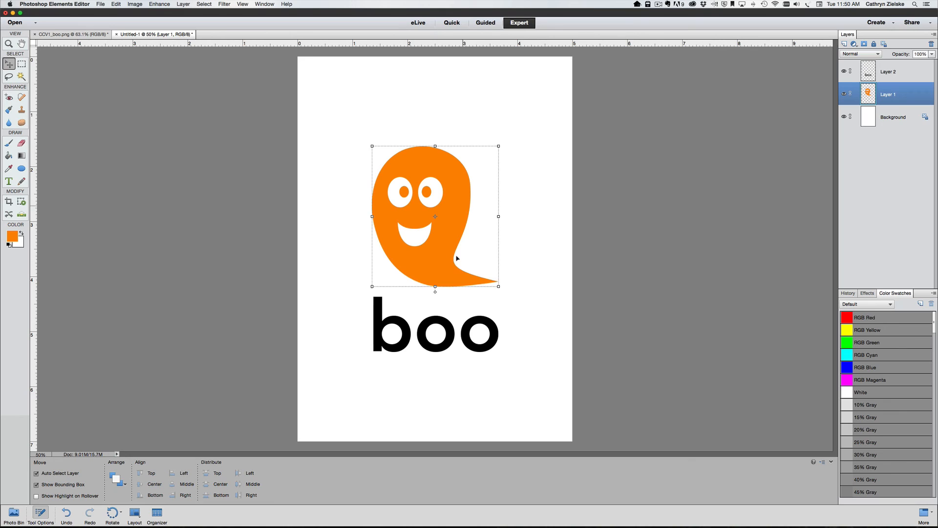
left_click(422, 332, "shift")
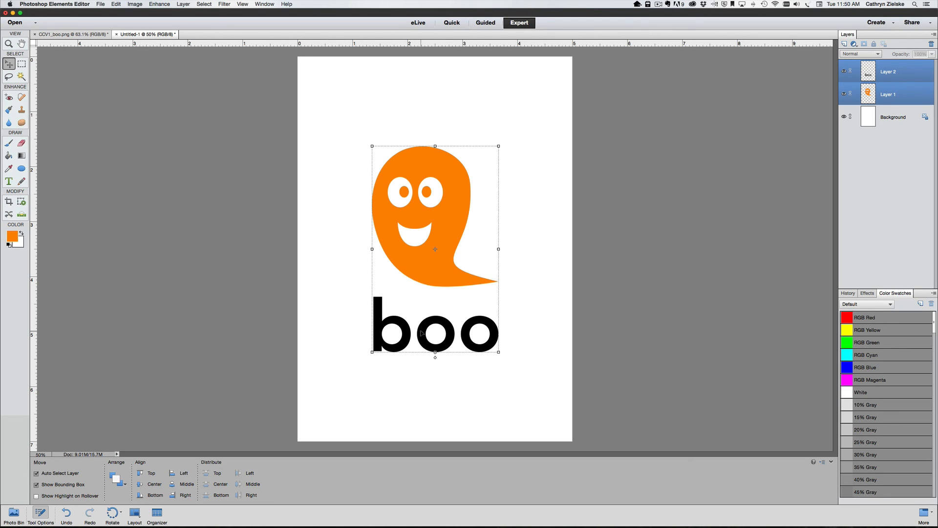
left_click(605, 272)
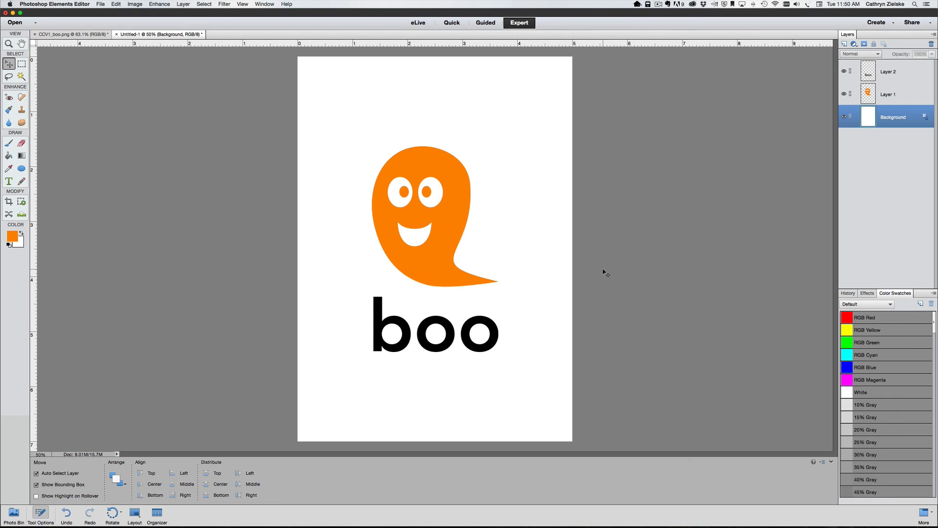